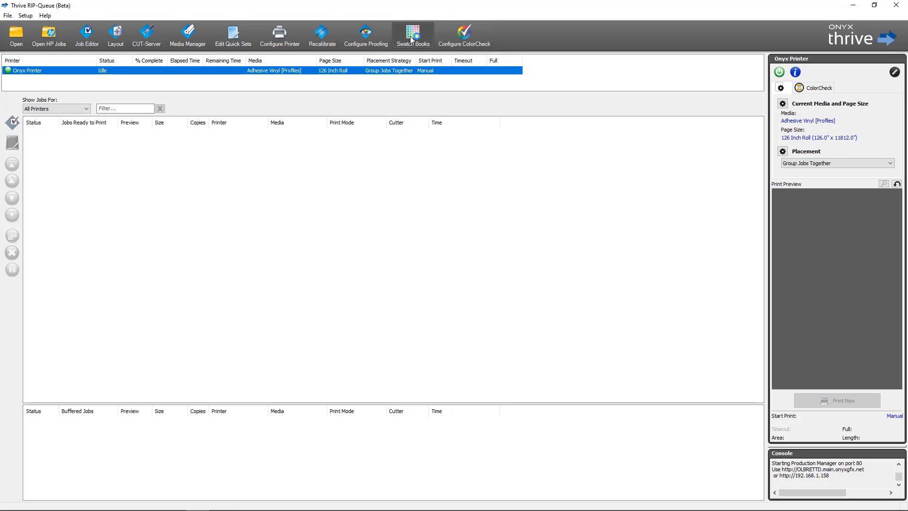
# Set the swatch book's starting colour to spot colour PANTONE Dark Blue C (C 99.2, M 97.3).
pyautogui.click(411, 45)
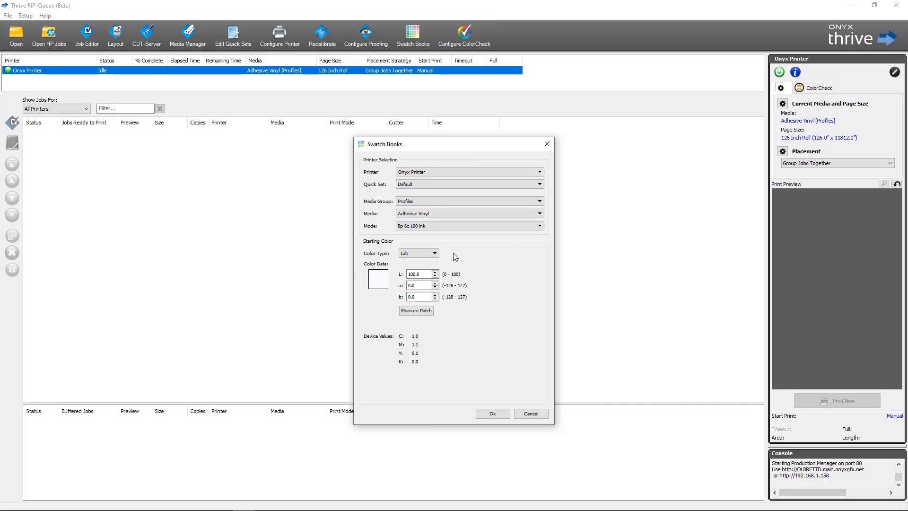
pyautogui.click(431, 253)
pyautogui.click(412, 277)
pyautogui.click(536, 280)
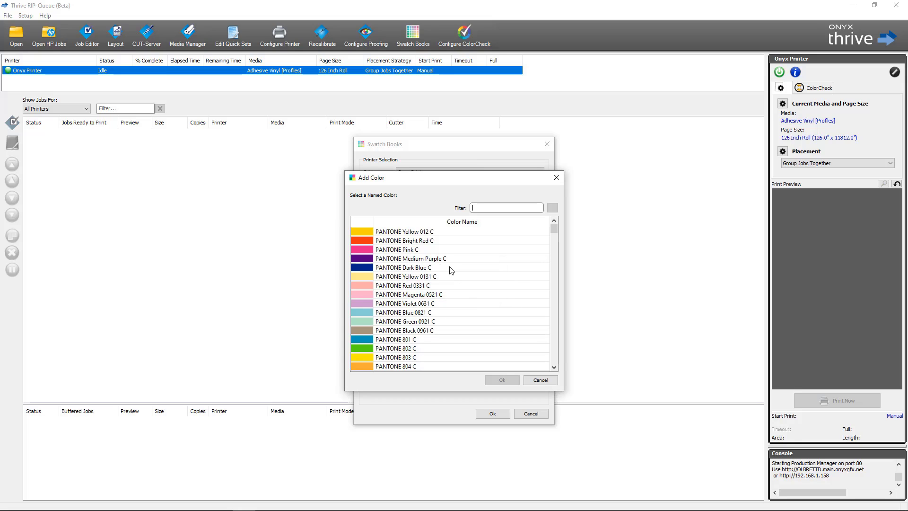
pyautogui.click(452, 268)
pyautogui.click(501, 381)
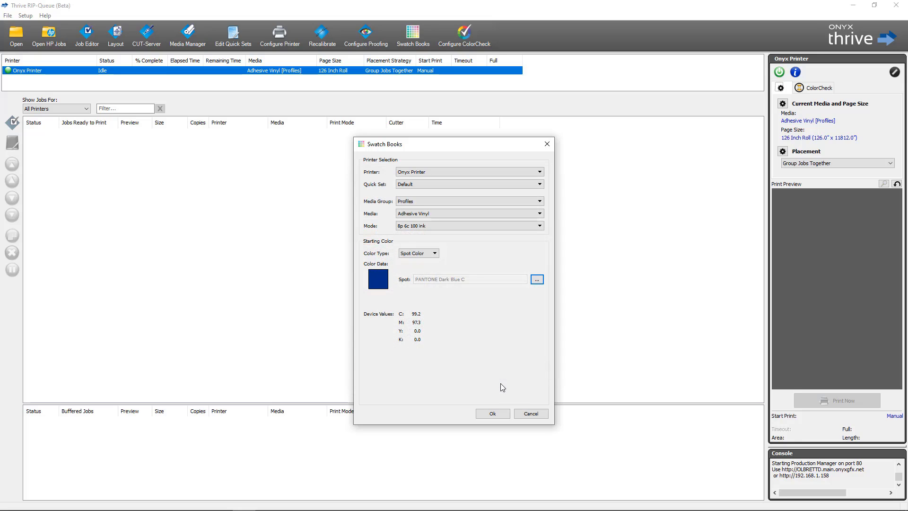
# Generate an 8 × 5 grid of PANTONE Dark Blue C varying Lightness and Chroma by ±5.
pyautogui.click(486, 414)
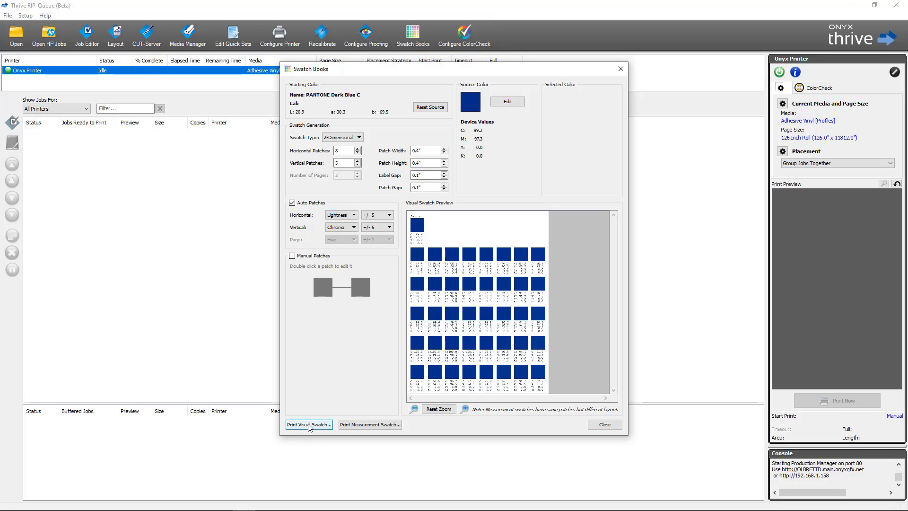
# Queue the PANTONE Dark Blue C visual swatch and print the SwatchBooks job now.
pyautogui.click(309, 425)
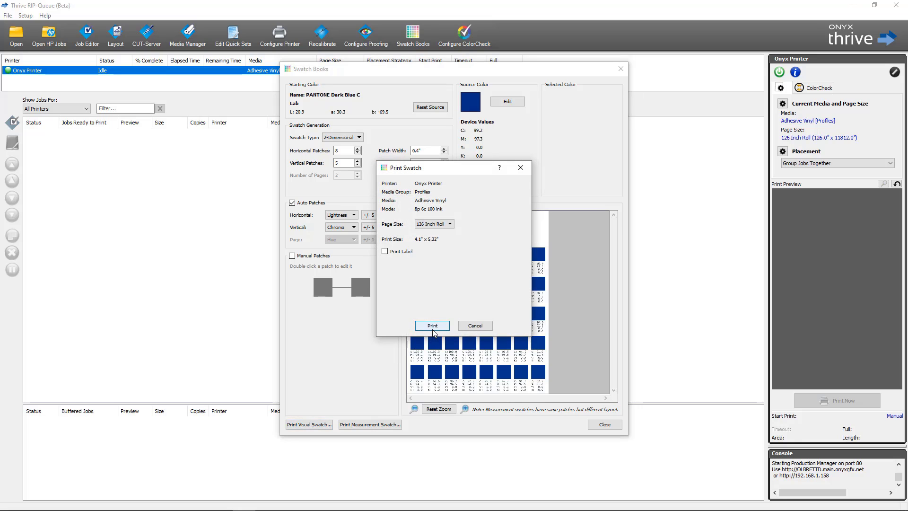
pyautogui.click(433, 329)
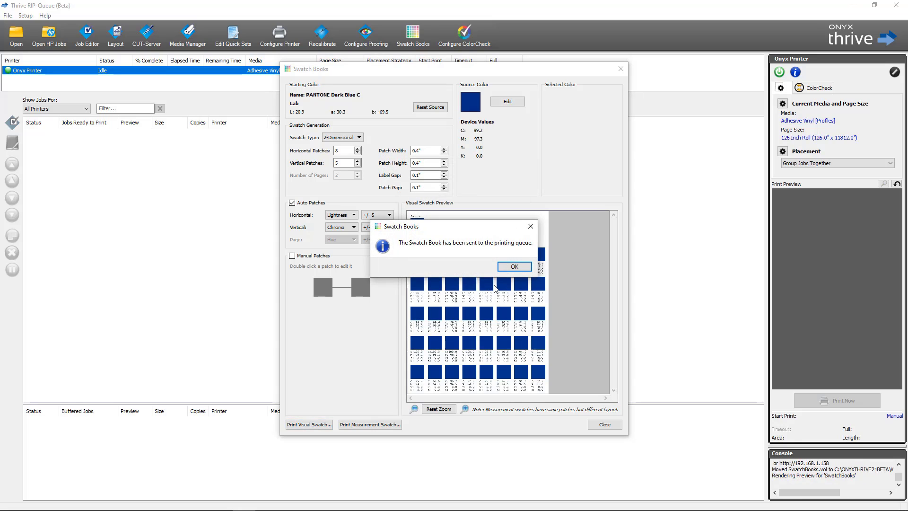
pyautogui.click(514, 267)
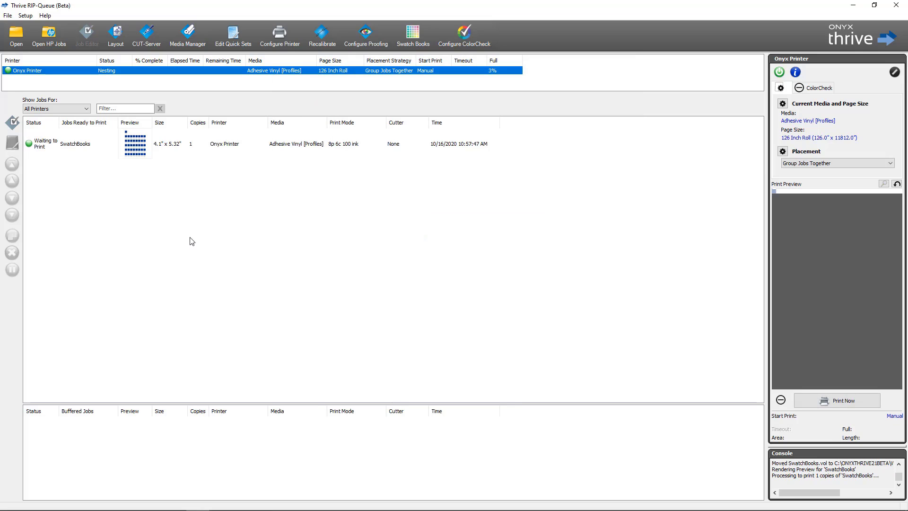
pyautogui.click(228, 147)
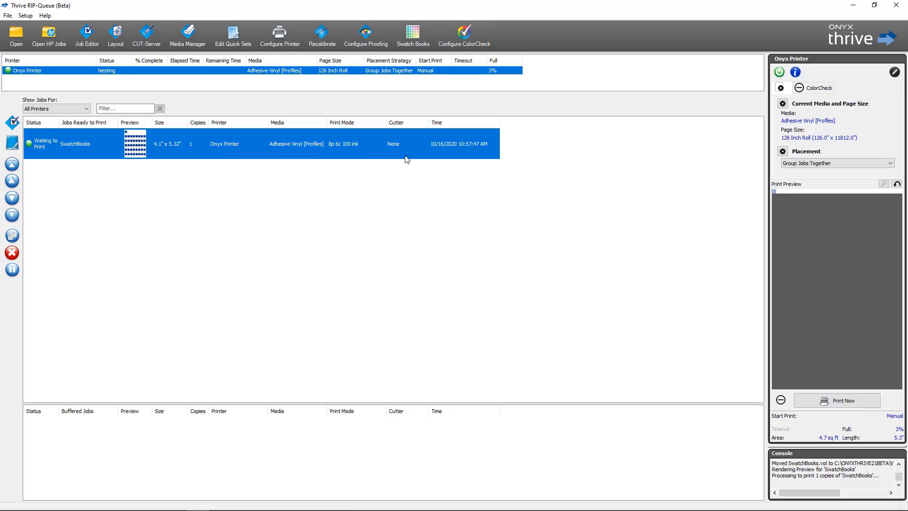
pyautogui.click(842, 399)
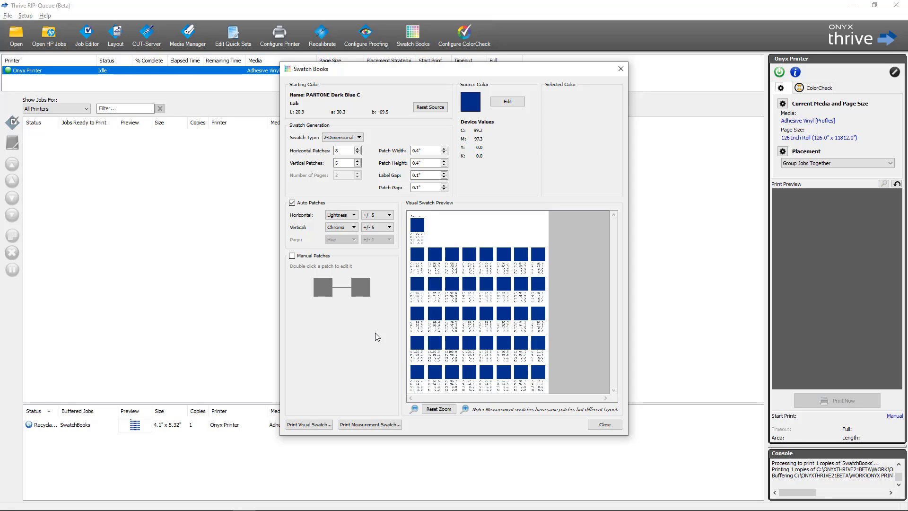
# Compare the swatch patches and select the C 97.3, M 96.9 patch as the closest match.
pyautogui.click(465, 410)
pyautogui.click(465, 410)
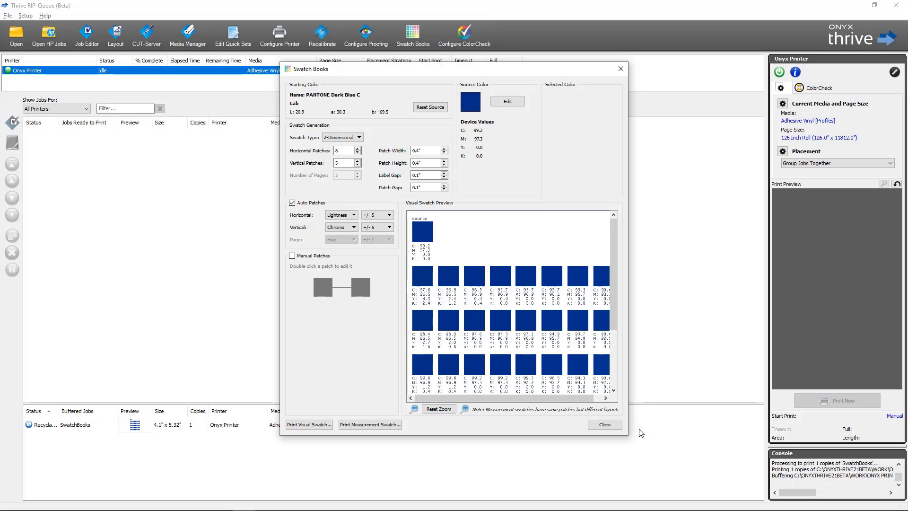
pyautogui.click(414, 409)
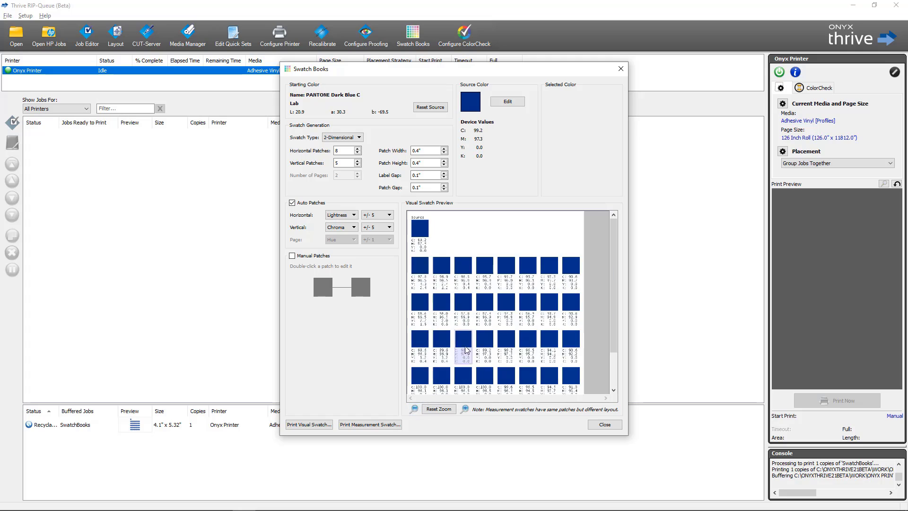
pyautogui.click(508, 305)
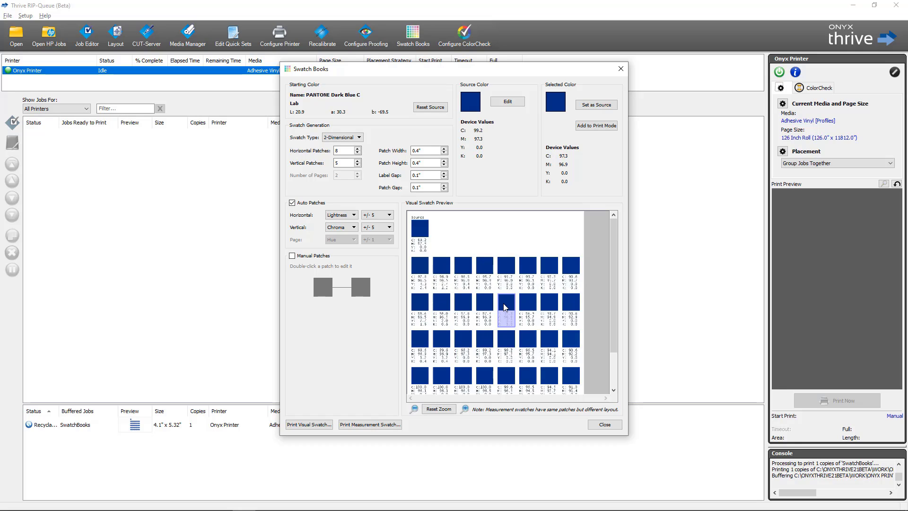
# Make the C 97.3/M 96.9 patch the source, then select the regenerated C 92.5, M 94.1 patch.
pyautogui.click(588, 108)
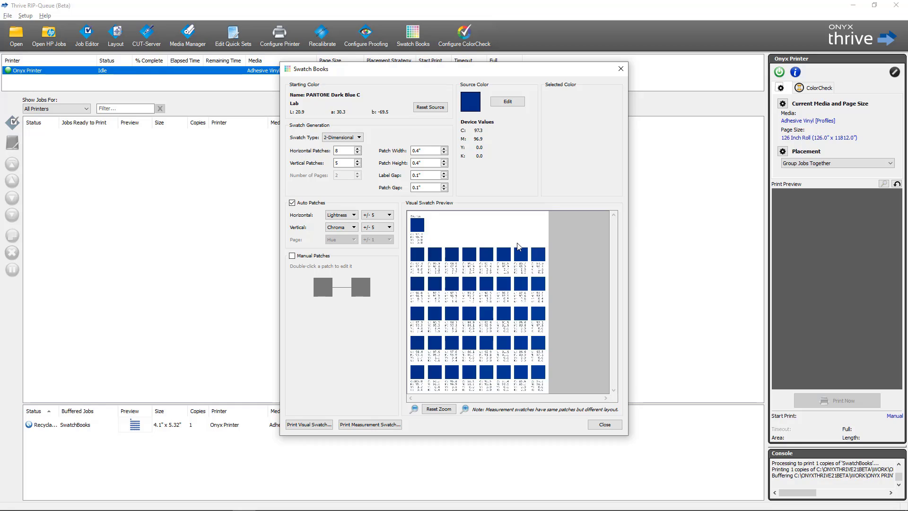
pyautogui.click(488, 285)
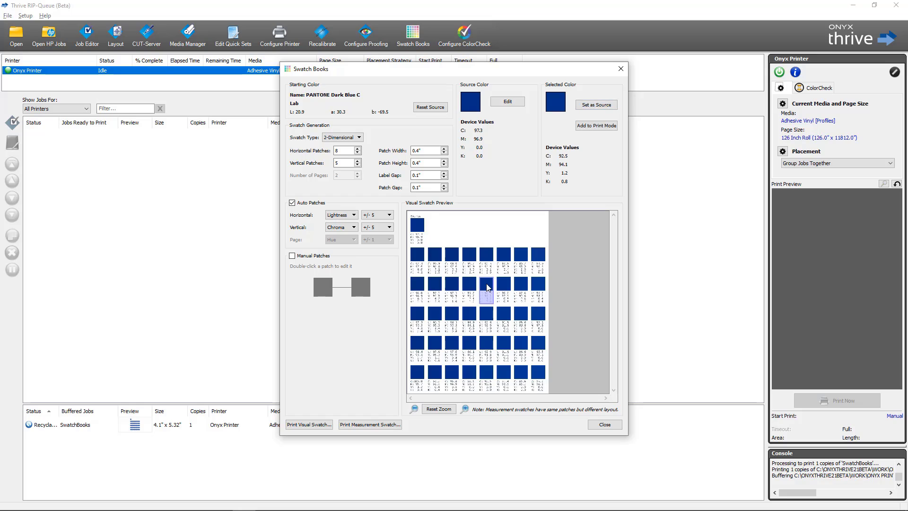
# Add the picked C 92.5, M 94.1 colour to the print mode as PANTONE Dark Blue C.
pyautogui.click(594, 126)
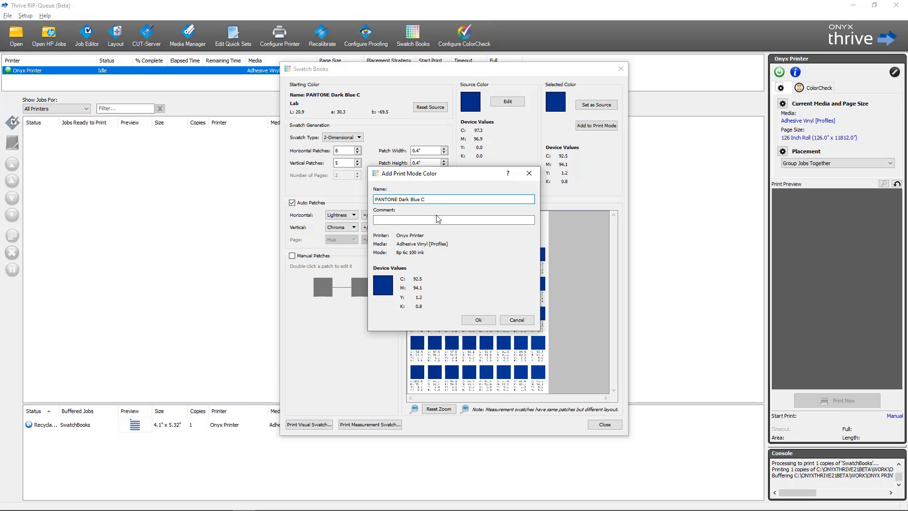
pyautogui.click(472, 321)
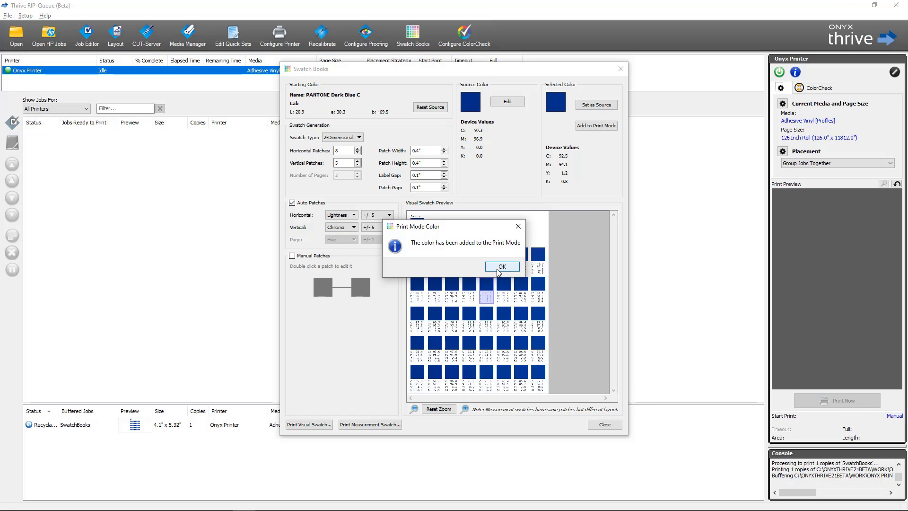
pyautogui.click(499, 268)
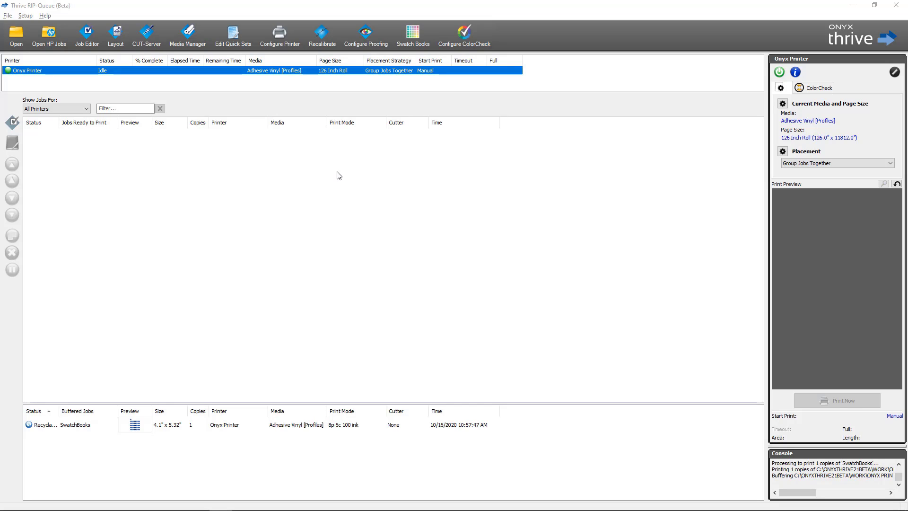
# Choose spot colour PANTONE 185 C (M 100.0, Y 85.5) as the new swatch book's starting colour.
pyautogui.click(418, 38)
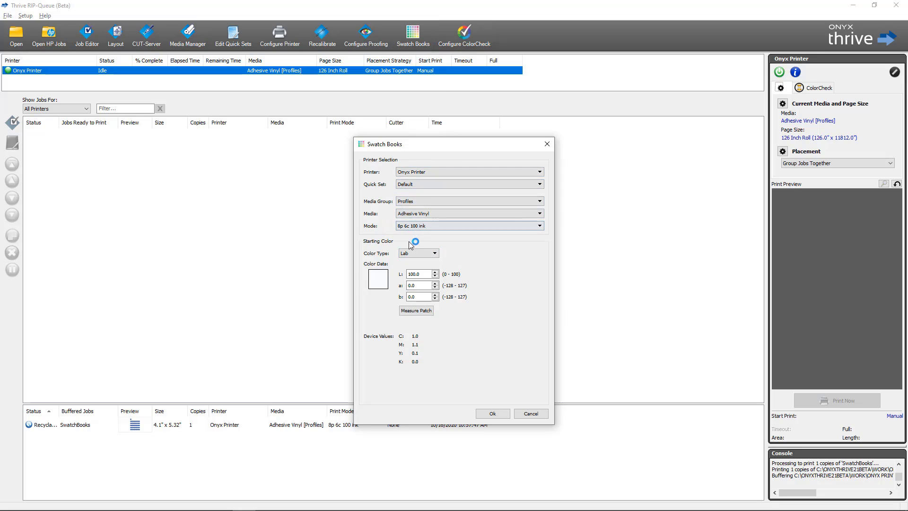
pyautogui.click(427, 254)
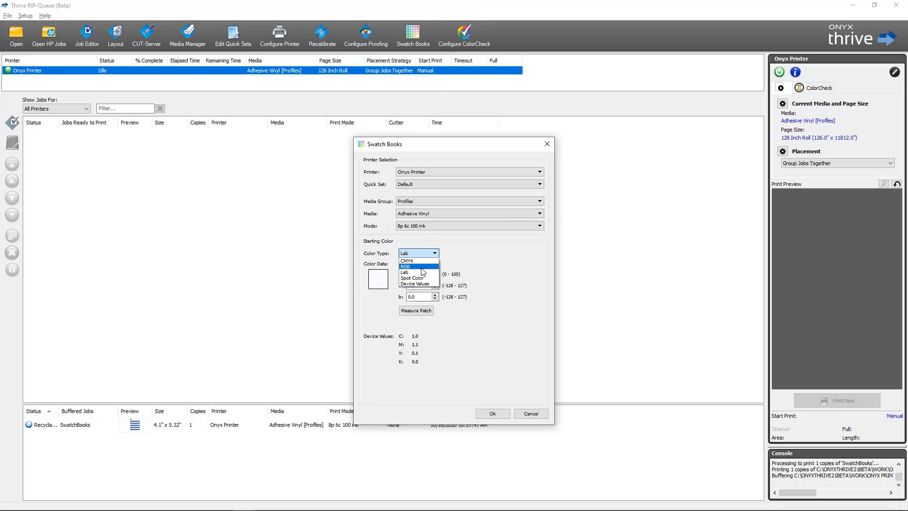
pyautogui.click(419, 279)
pyautogui.click(531, 280)
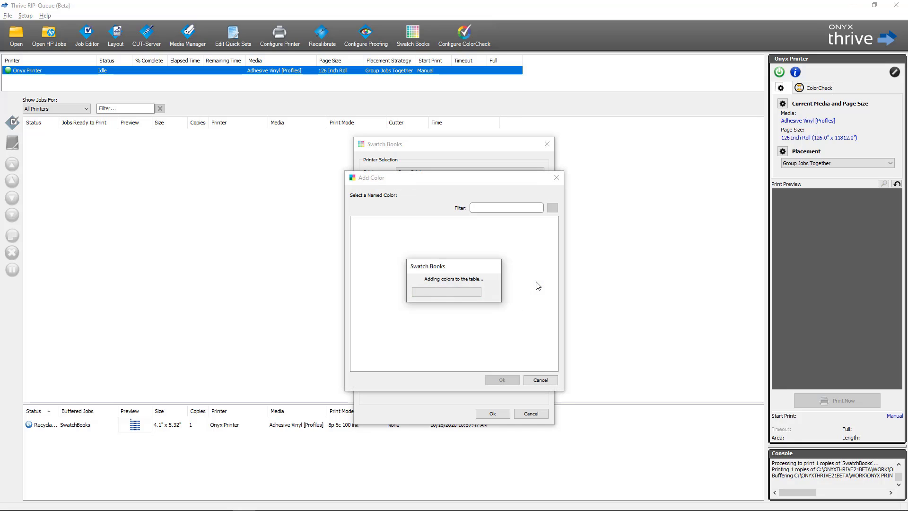
pyautogui.click(480, 208)
pyautogui.write('185')
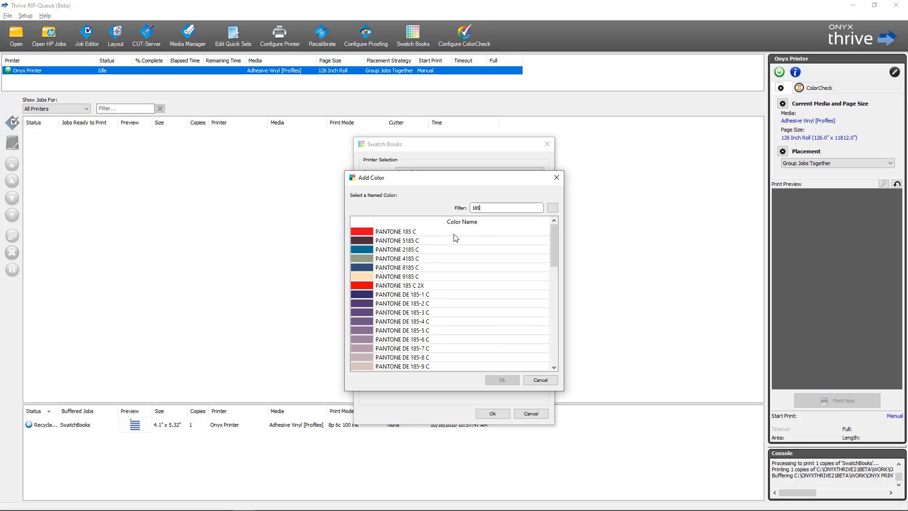
pyautogui.click(443, 233)
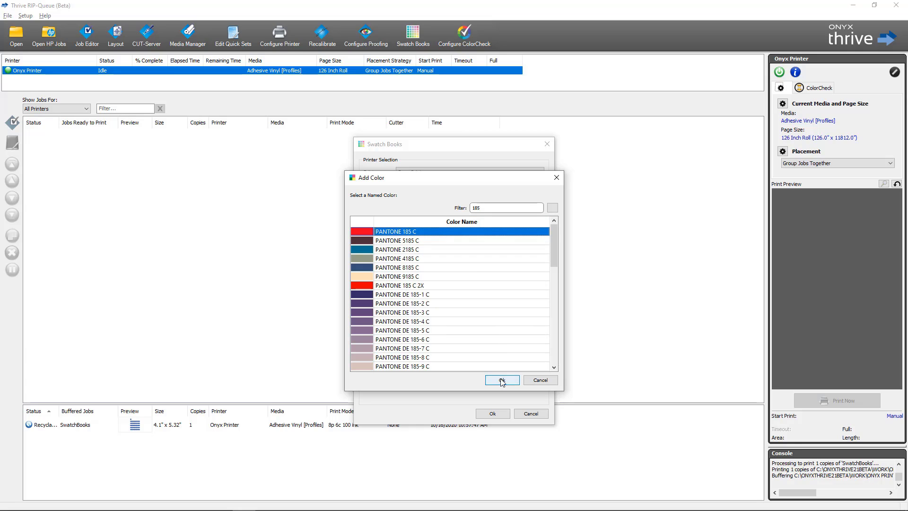
pyautogui.click(502, 380)
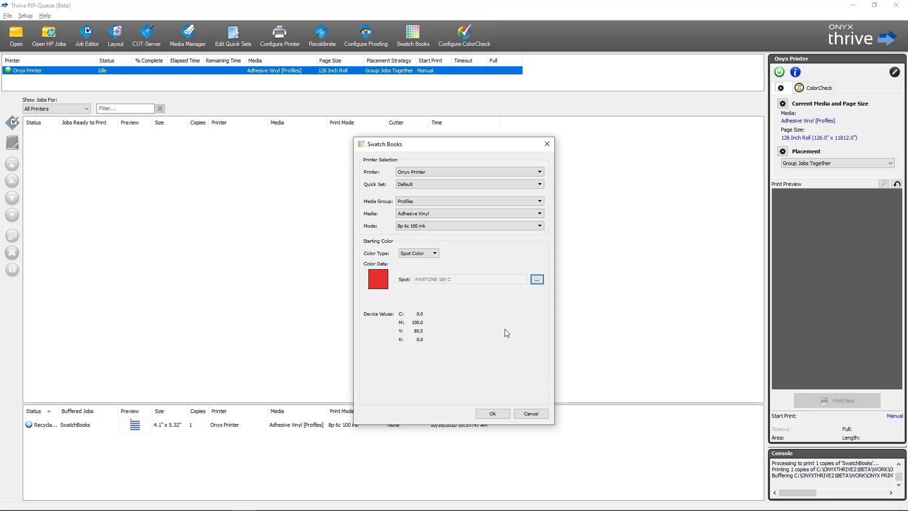
# Open the PANTONE 185 C measurement swatch print settings and start adding a measurement device.
pyautogui.click(491, 414)
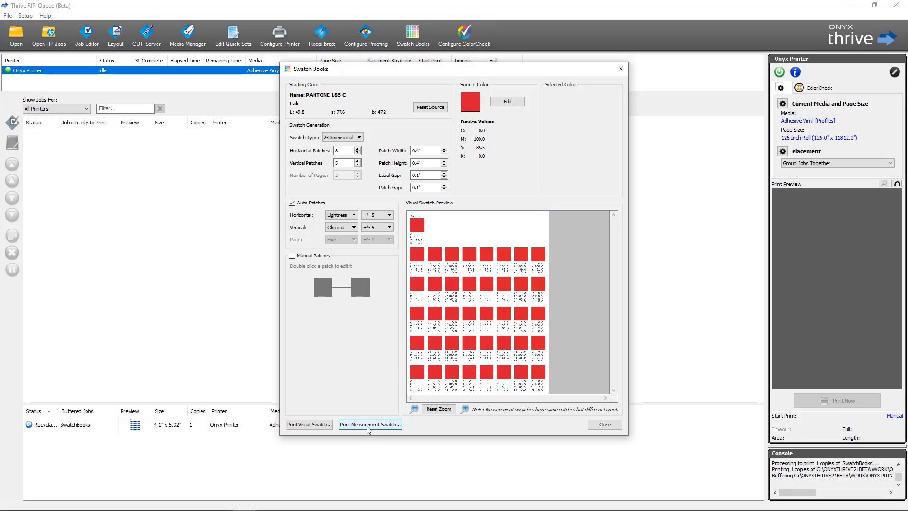
pyautogui.click(368, 425)
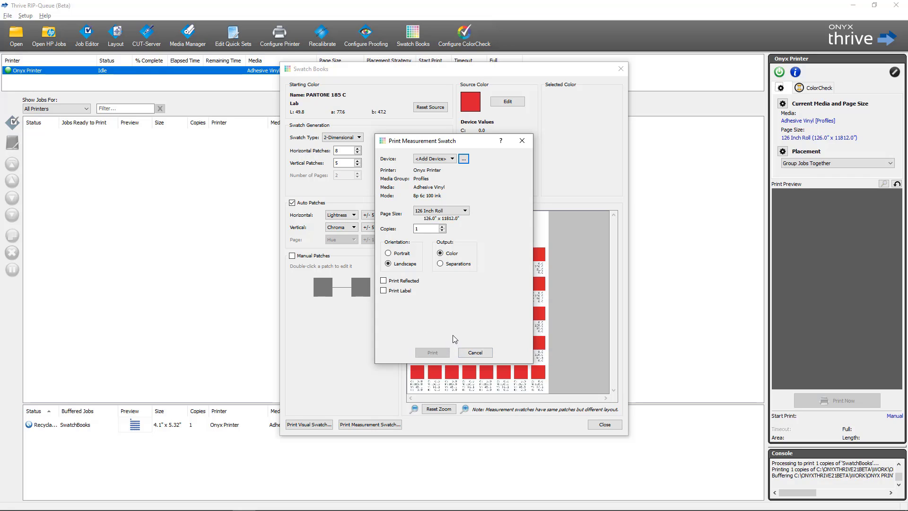
pyautogui.click(454, 161)
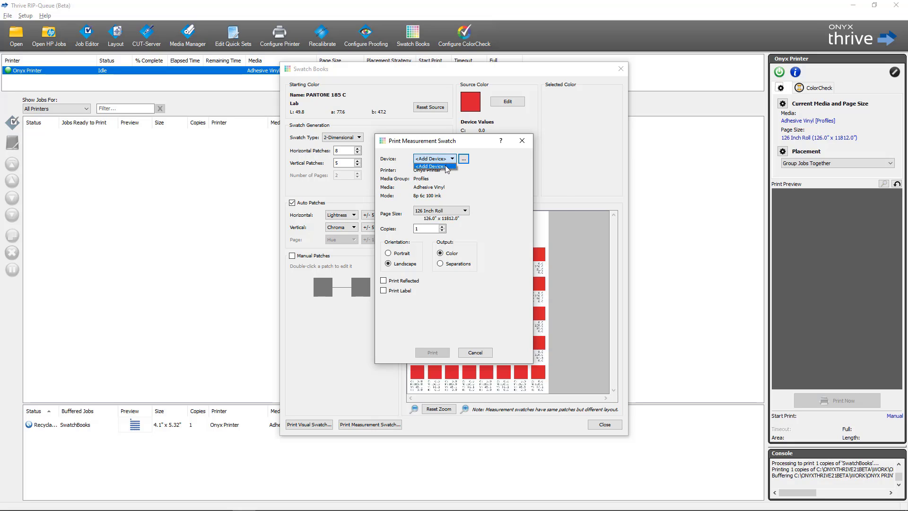
pyautogui.click(447, 168)
# Add an X-Rite i1Pro 2 connected by USB as the measurement device.
pyautogui.scroll(-10, 477, 222)
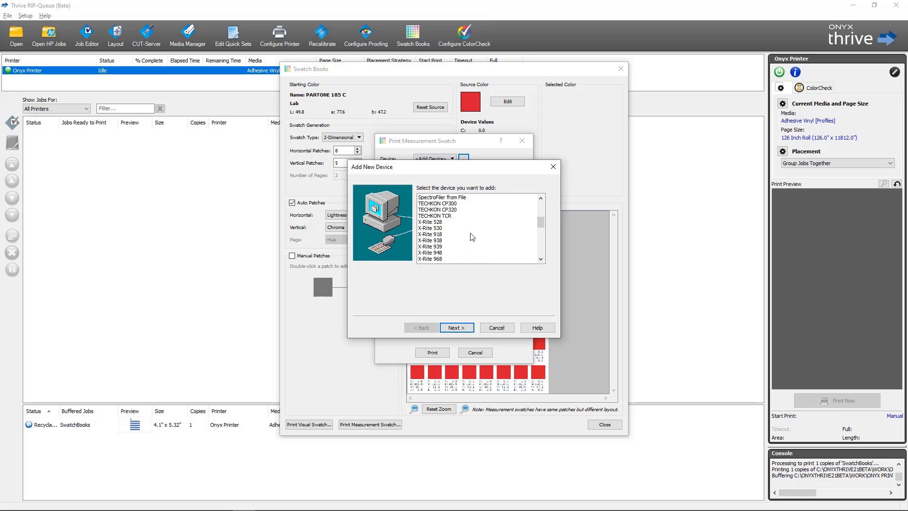
pyautogui.scroll(-6, 471, 239)
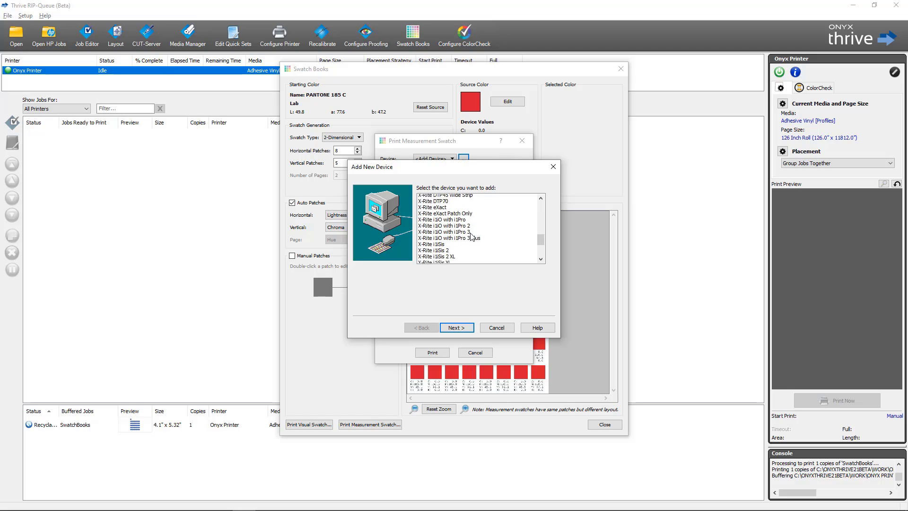
pyautogui.scroll(-1, 467, 244)
pyautogui.click(454, 228)
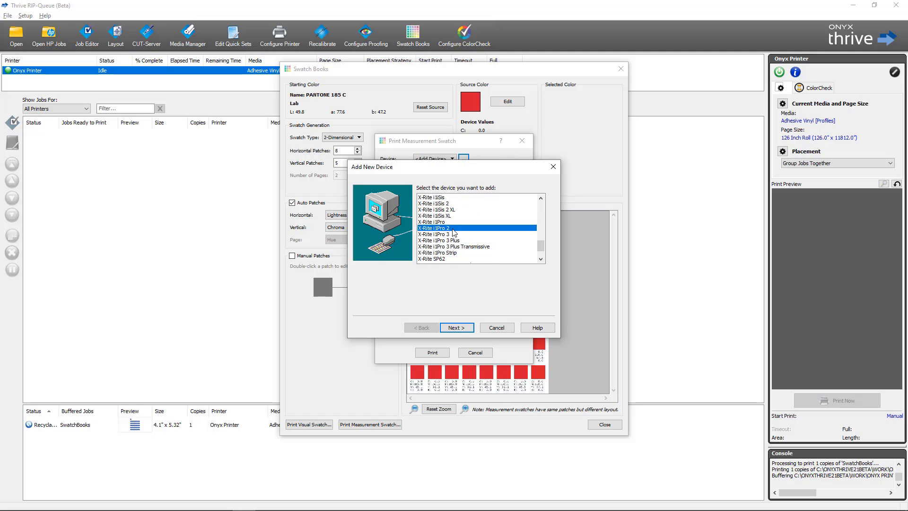
pyautogui.click(456, 328)
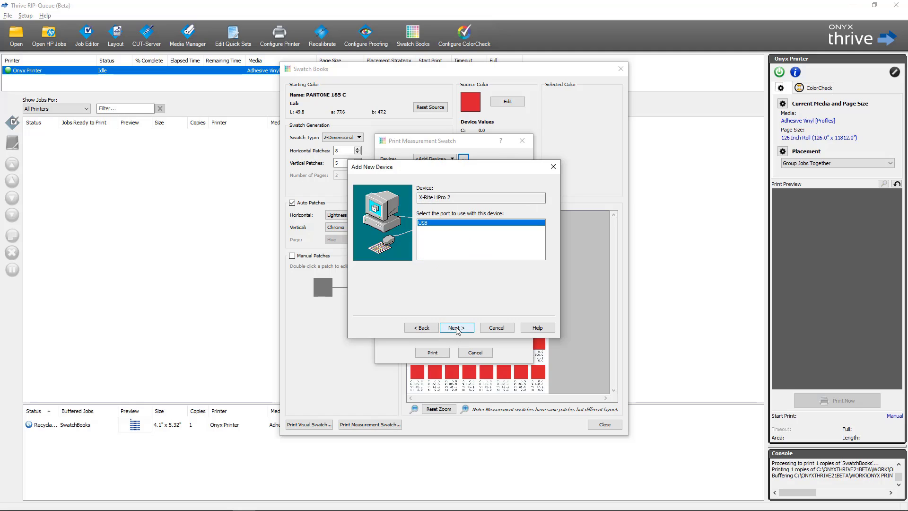
pyautogui.click(457, 328)
pyautogui.click(456, 328)
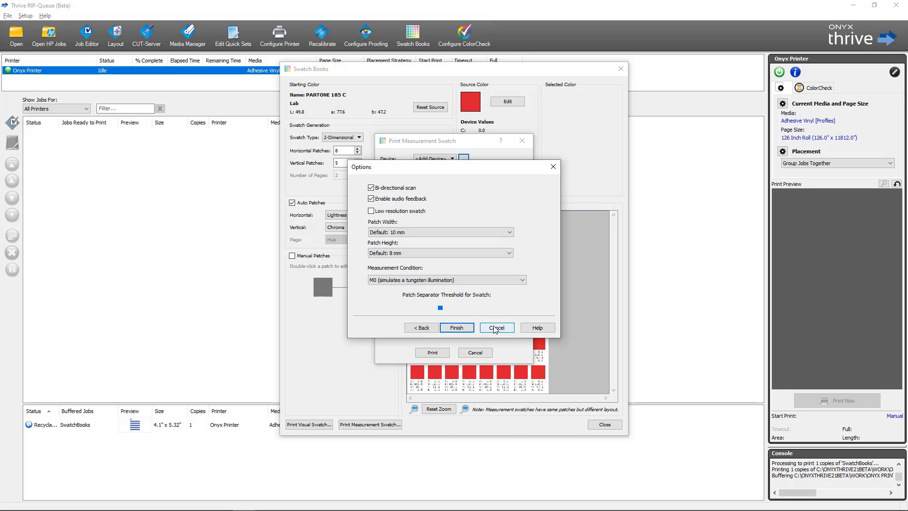
pyautogui.click(456, 328)
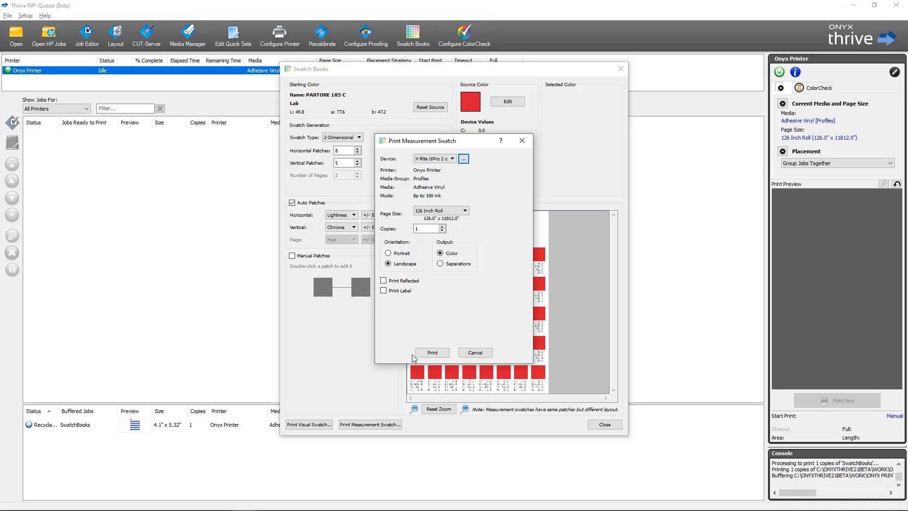
# Queue the SB_PANTONE_185_C measurement swatch and review its job properties.
pyautogui.click(436, 353)
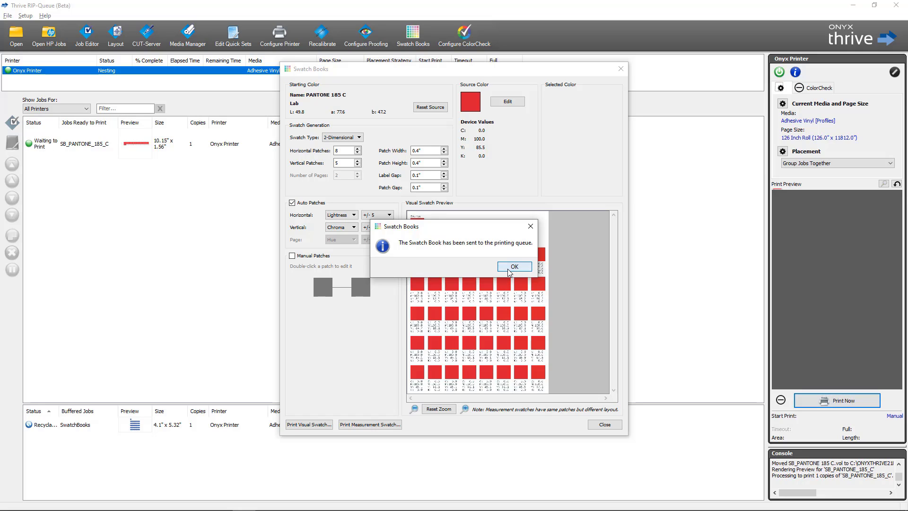
pyautogui.click(513, 267)
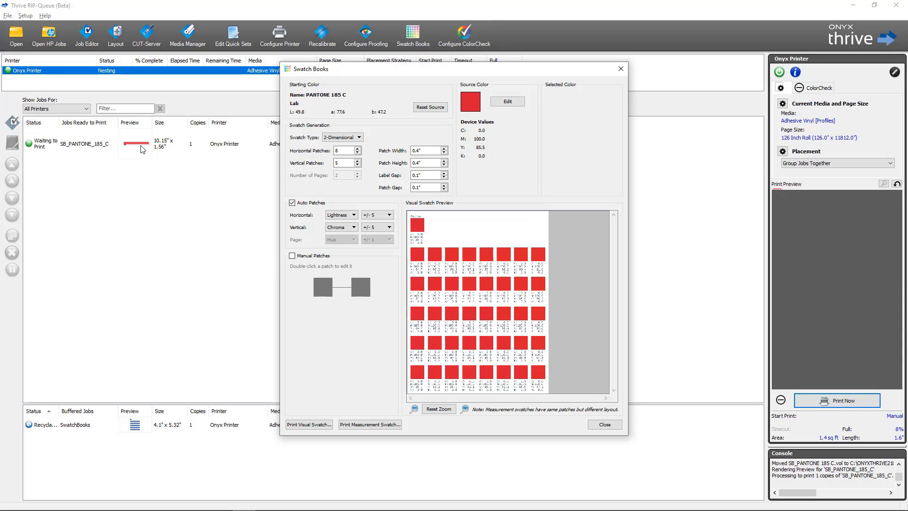
pyautogui.click(192, 156)
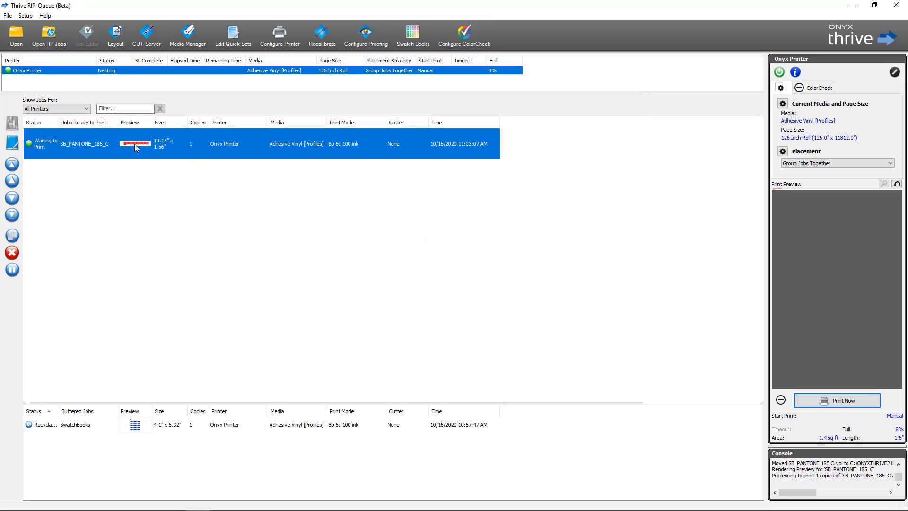
pyautogui.click(219, 165)
pyautogui.doubleClick(218, 151)
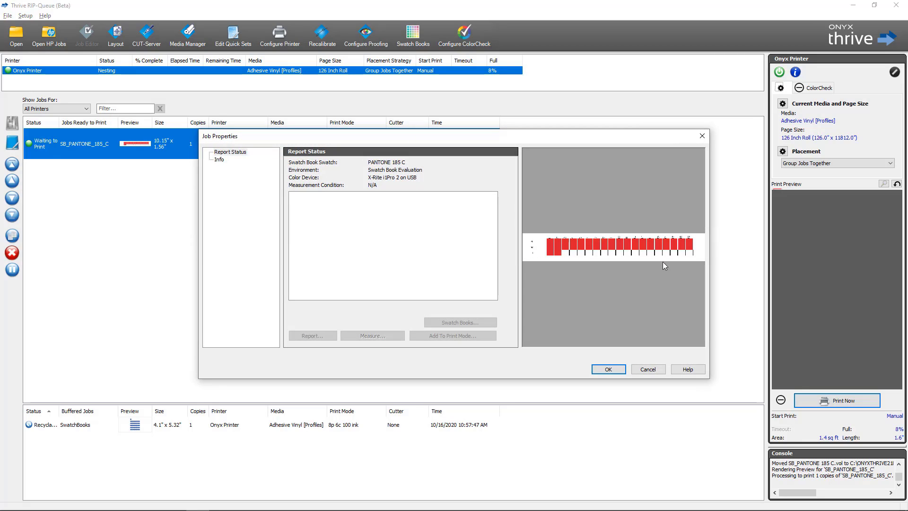
pyautogui.click(608, 370)
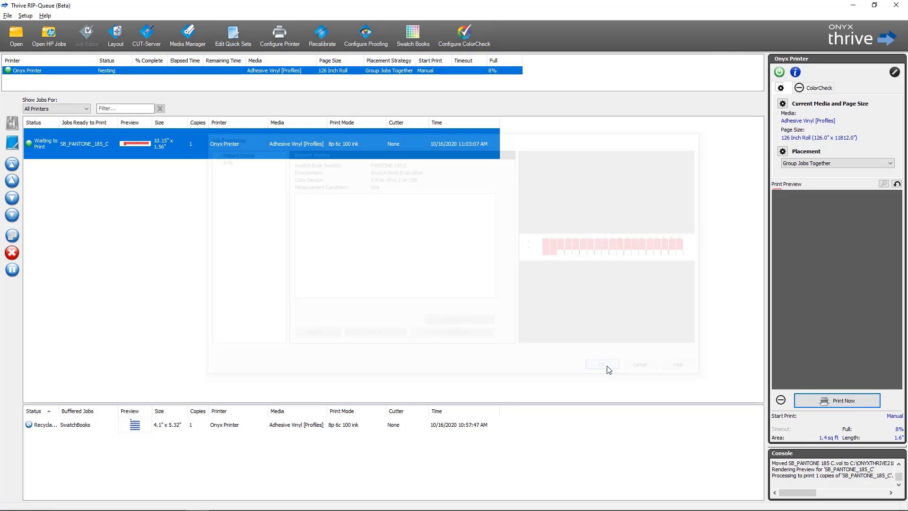
# Print the SB_PANTONE_185_C job and measure the strip, filling Read Swatch with L*a*b* readings.
pyautogui.click(833, 401)
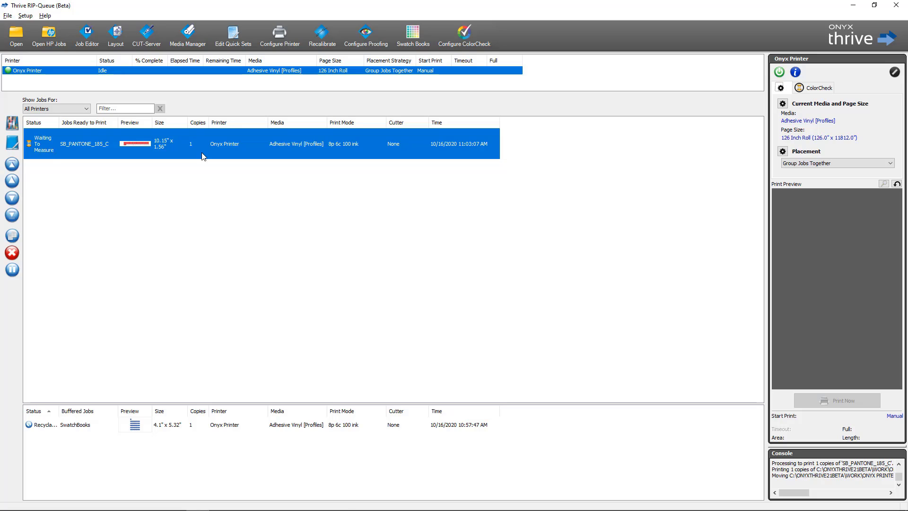
pyautogui.rightClick(202, 156)
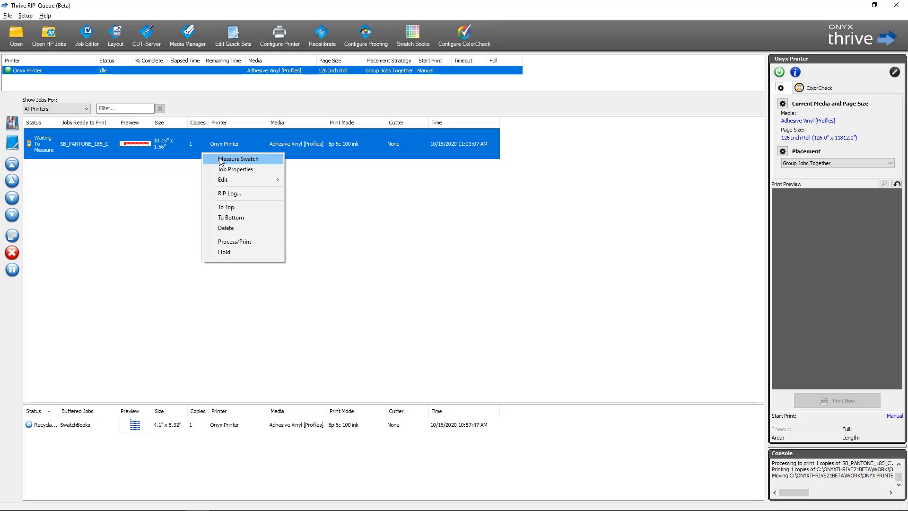
pyautogui.click(221, 161)
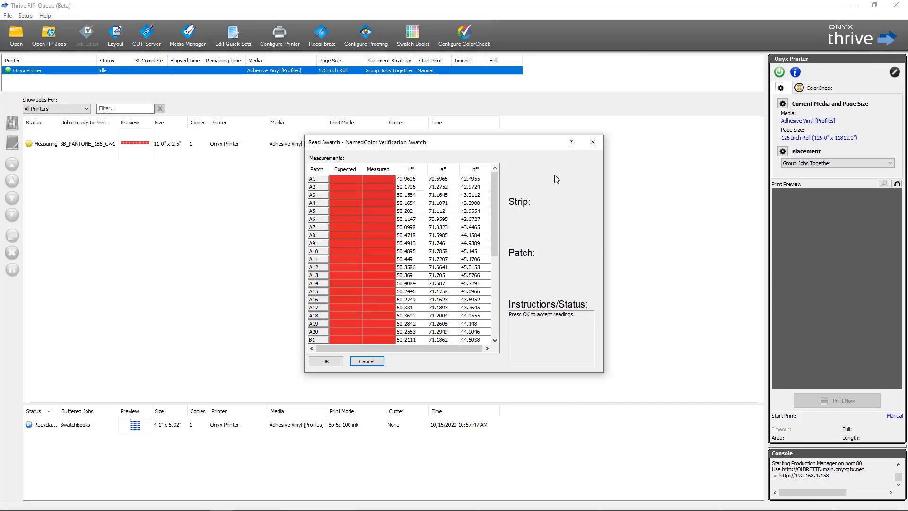
pyautogui.moveTo(496, 192); pyautogui.dragTo(496, 274)
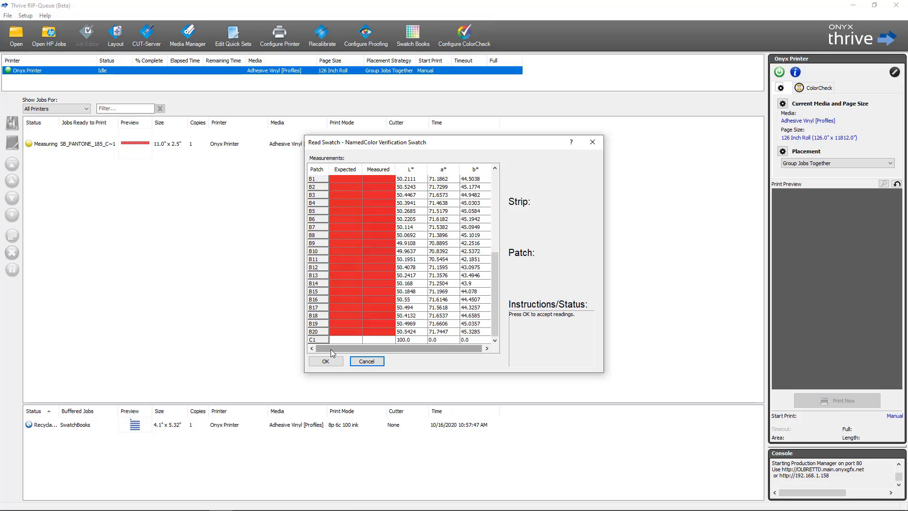
# Accept the PANTONE 185 C readings and save the HTML report under its default name in Reports.
pyautogui.click(326, 361)
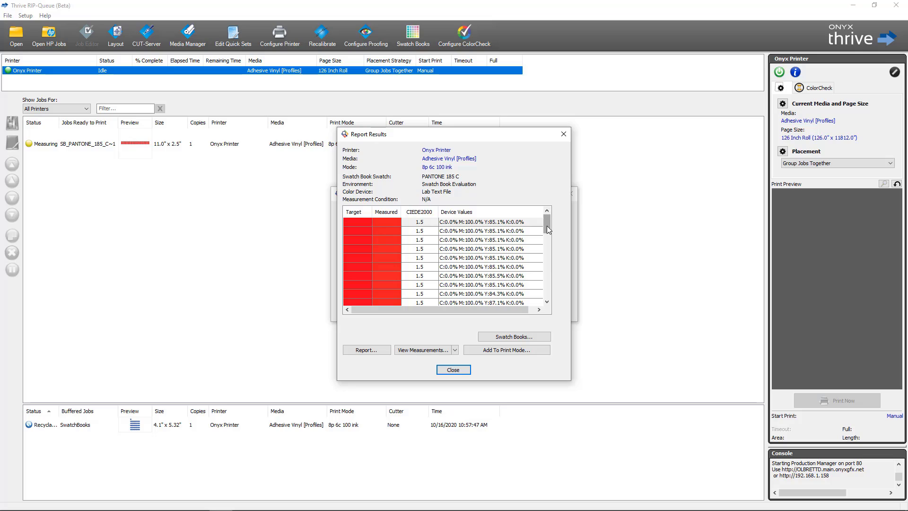
pyautogui.click(366, 351)
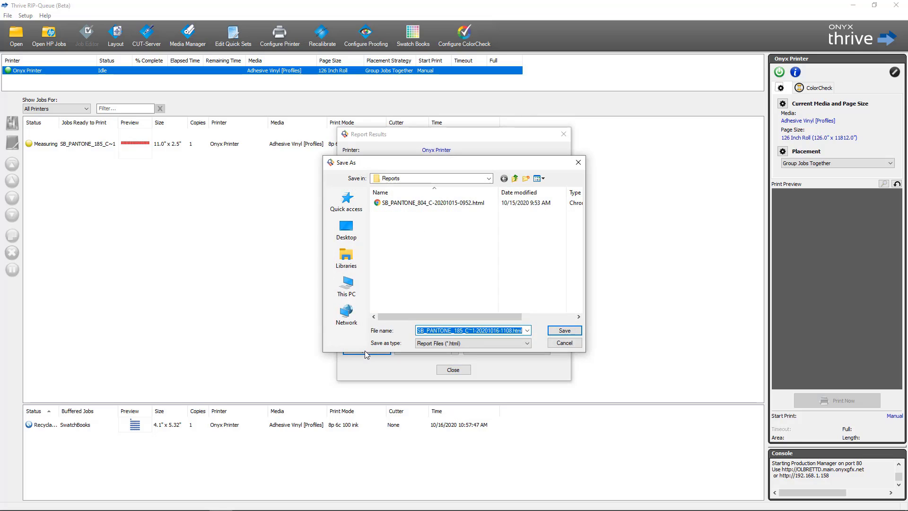
pyautogui.click(564, 331)
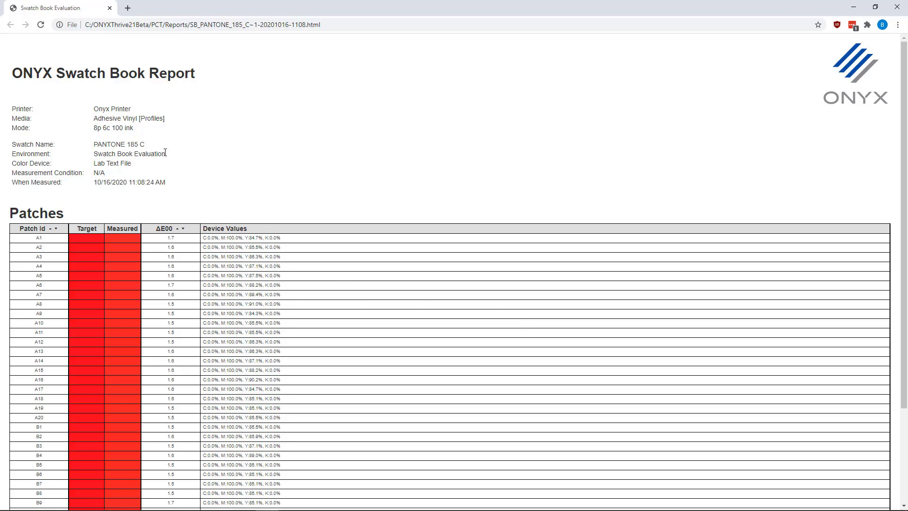
# Sort the Swatch Book Report patches by ΔE00 highest then lowest first, and close the browser.
pyautogui.click(186, 229)
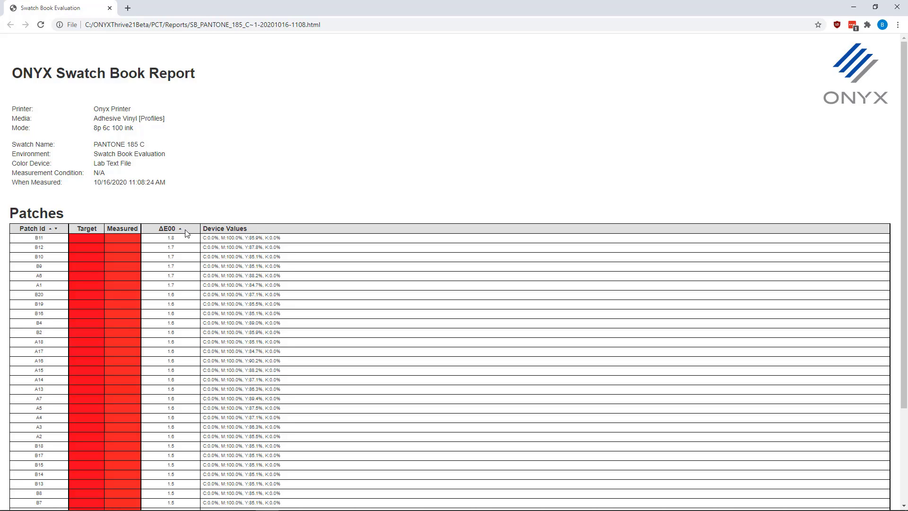
pyautogui.click(186, 229)
pyautogui.click(897, 7)
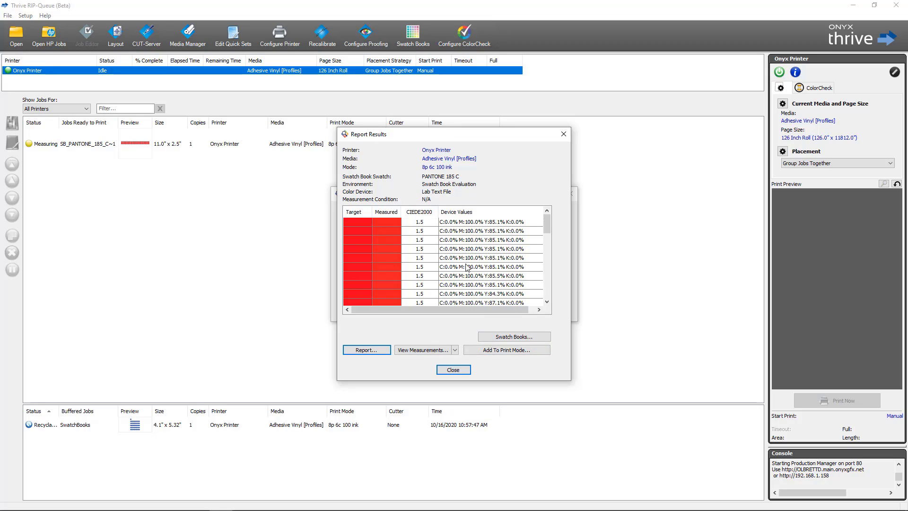
# Add the first measured patch as PANTONE 185 C to the 8p 6c 100 ink print mode.
pyautogui.click(468, 224)
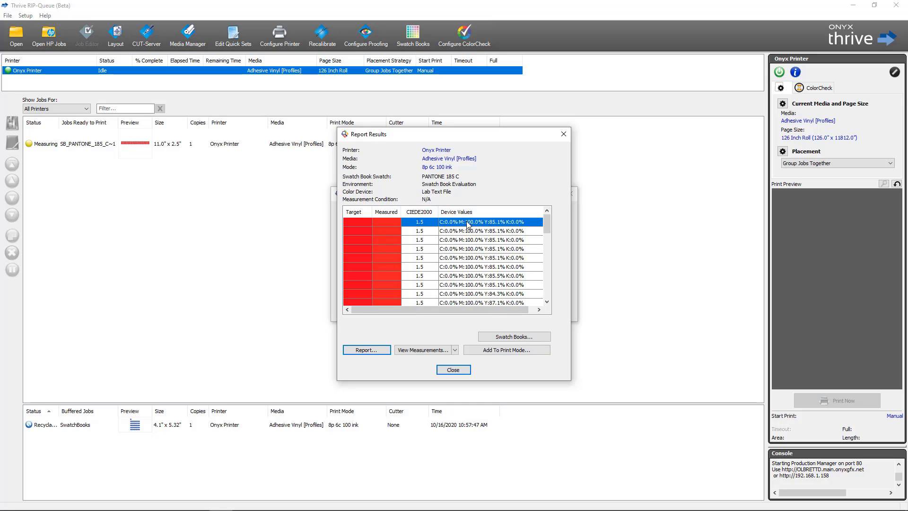
pyautogui.click(504, 350)
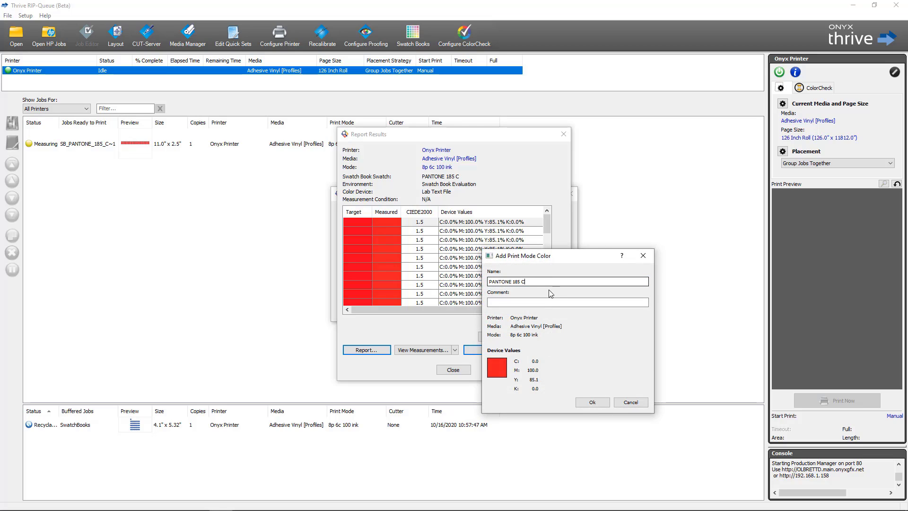
pyautogui.click(553, 302)
pyautogui.click(590, 402)
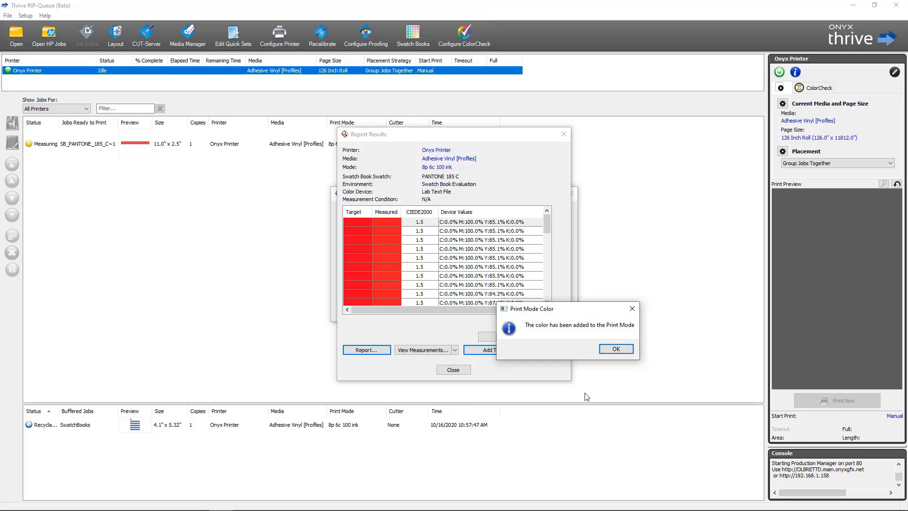
pyautogui.click(611, 349)
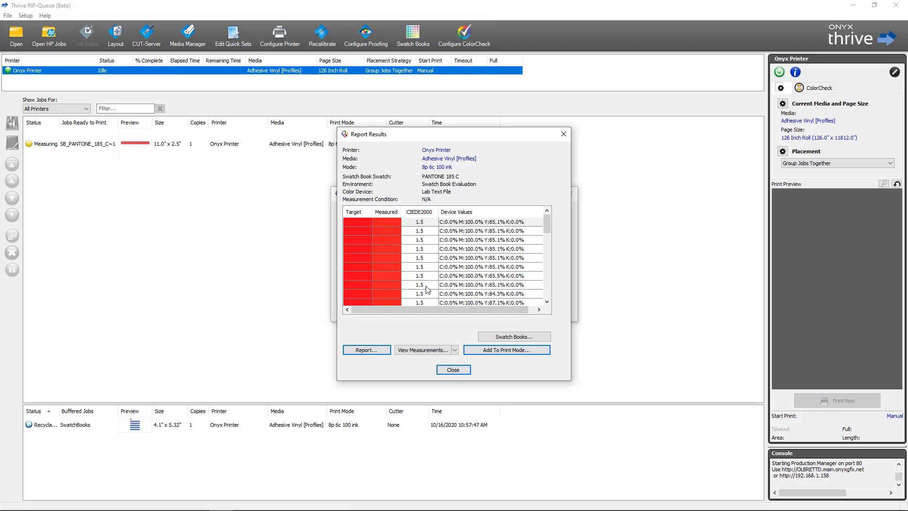
# Set the swatch book's horizontal variation to Hue with a +/- 9 range.
pyautogui.click(499, 336)
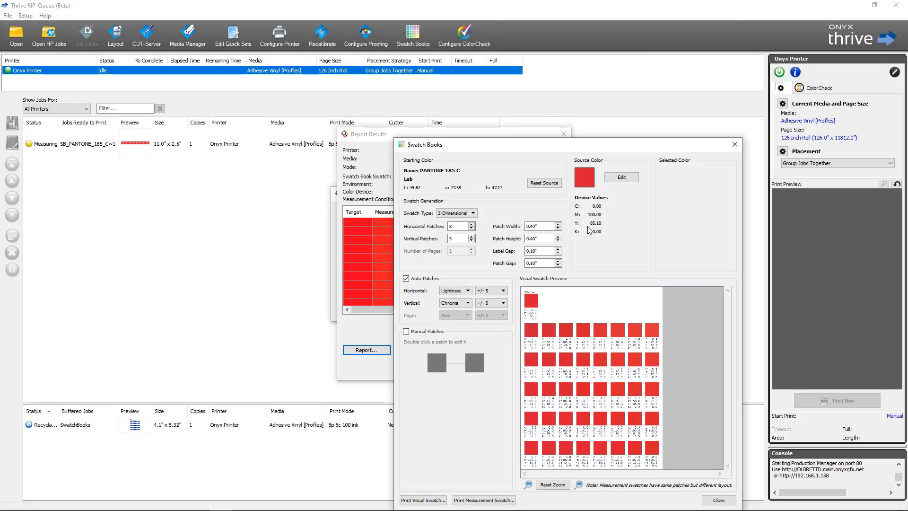
pyautogui.moveTo(596, 149); pyautogui.dragTo(485, 84)
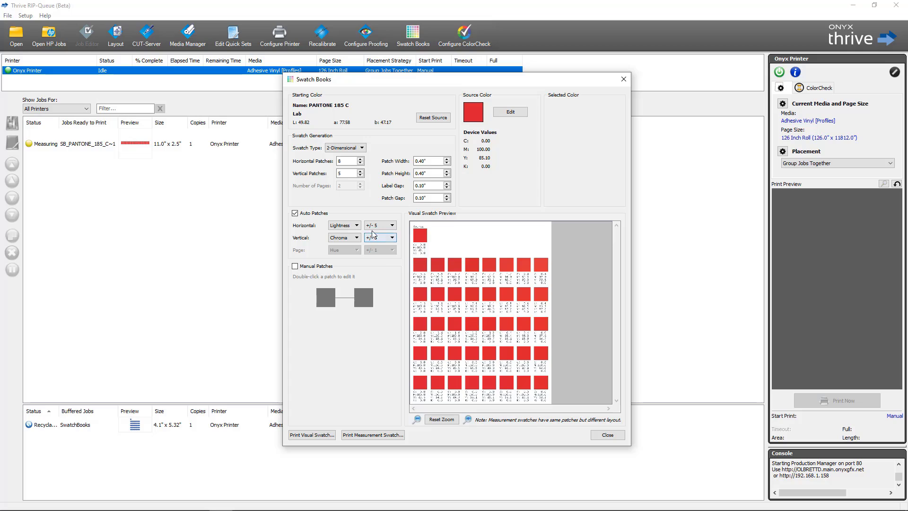
pyautogui.click(349, 227)
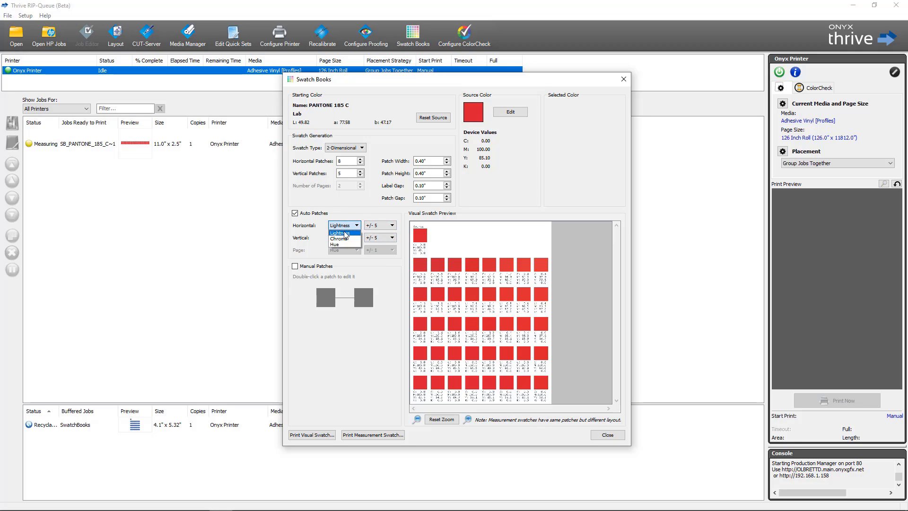
pyautogui.click(339, 245)
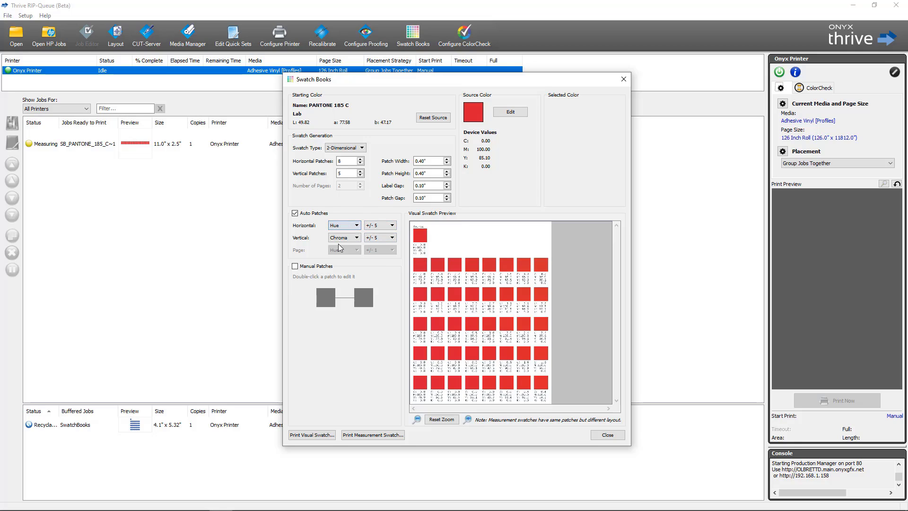
pyautogui.click(381, 226)
pyautogui.click(377, 278)
# Send the new SB_PANTONE_185_C measurement swatch to the print queue.
pyautogui.click(383, 435)
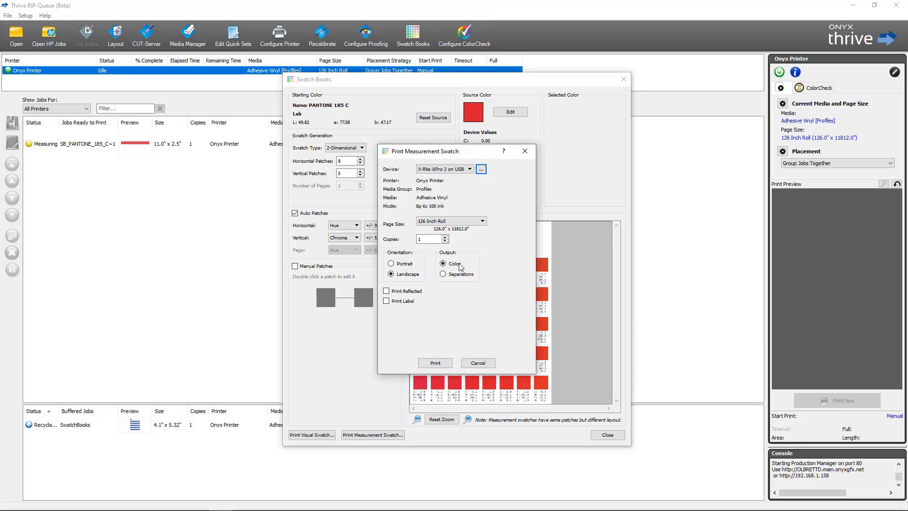
pyautogui.click(437, 362)
pyautogui.click(510, 278)
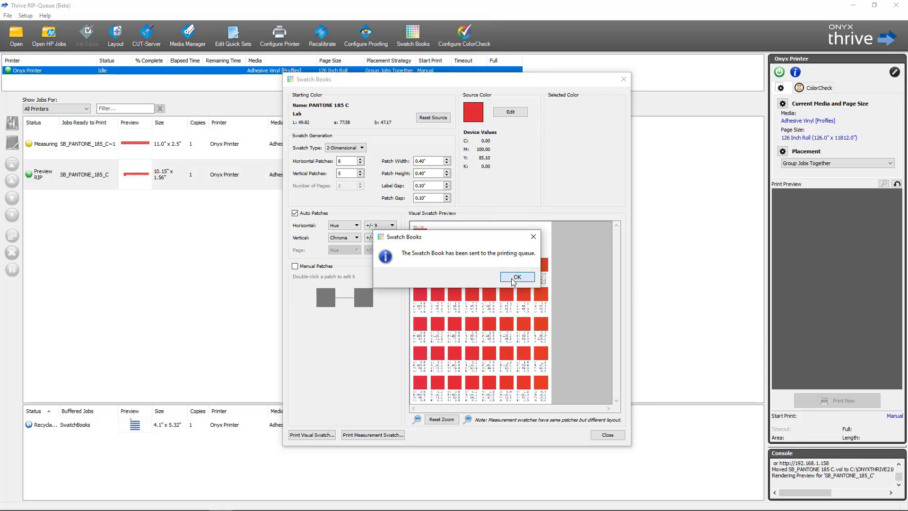